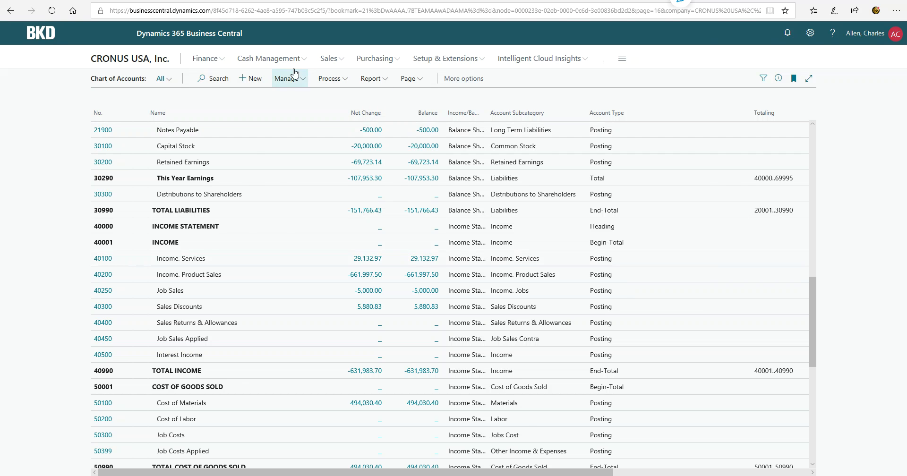
Compare the Business Central chart of accounts with the custom fields of Solver's D365 Accounts dimension
{"action": "left_click", "coordinate": [206, 1]}
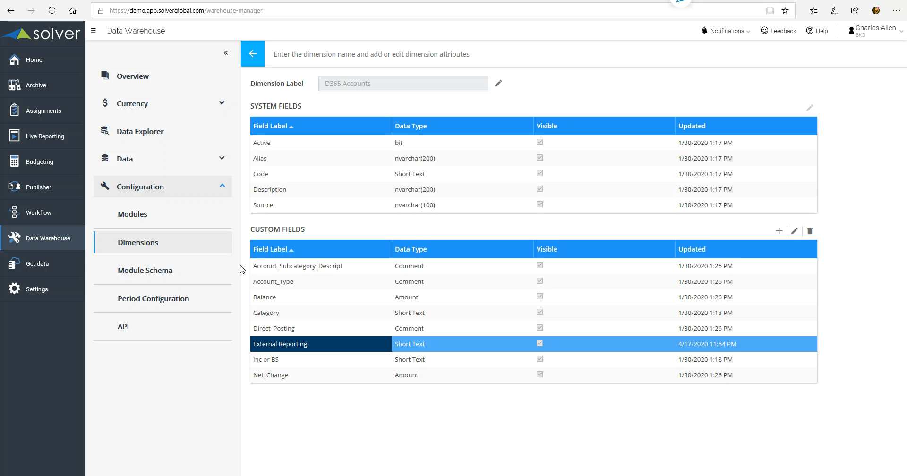
{"action": "left_click", "coordinate": [330, 1]}
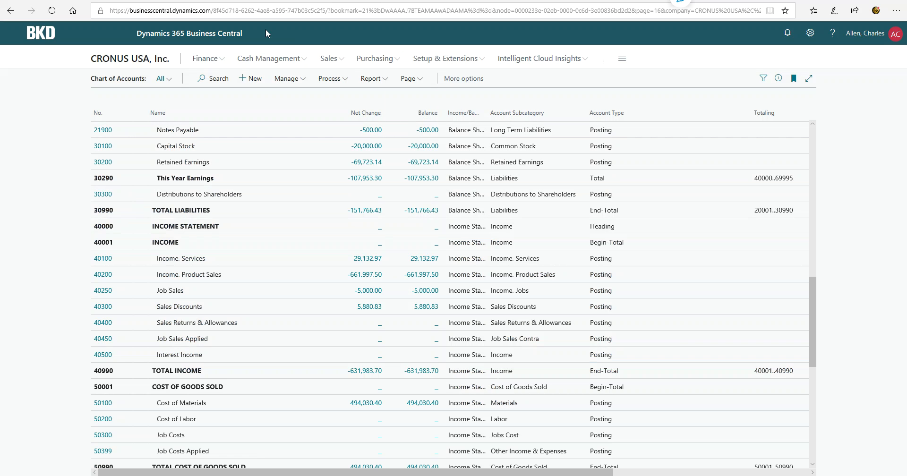
{"action": "left_click", "coordinate": [209, 2]}
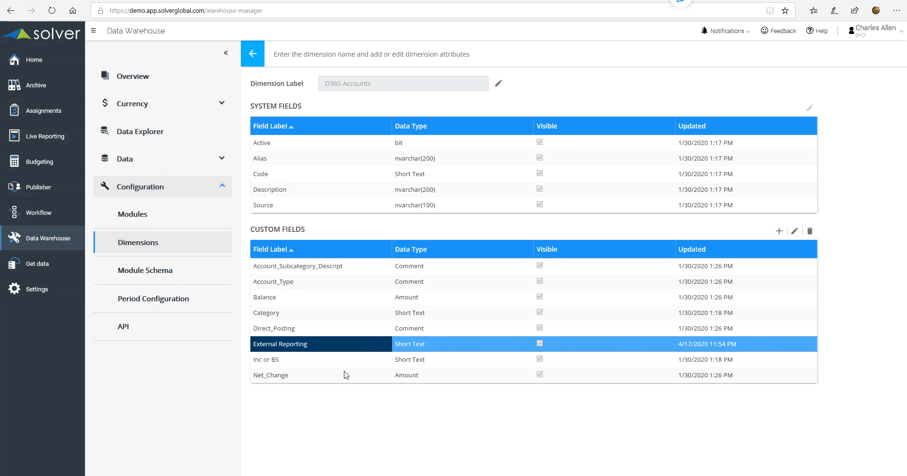
Switch to Excel and enter the headings Revenue in B3 and Services in B4
{"action": "key", "text": "alt+Tab"}
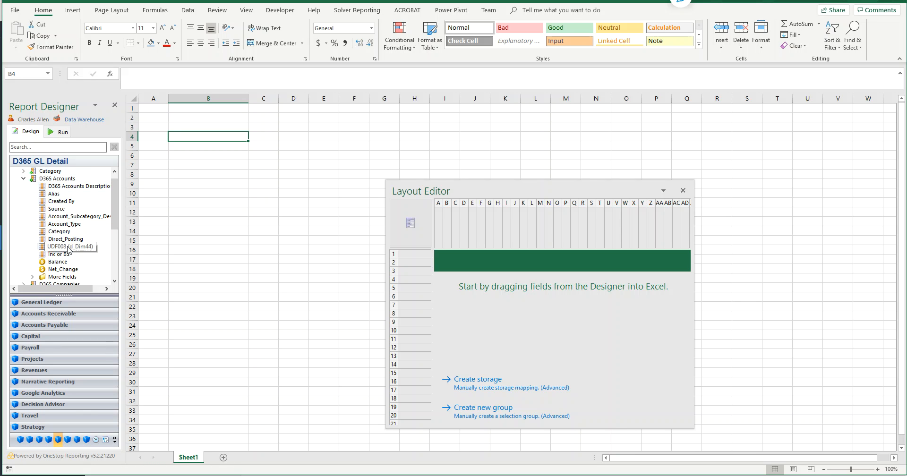
{"action": "left_click_drag", "start_coordinate": [68, 251], "coordinate": [187, 126]}
{"action": "type", "text": "Revenue"}
{"action": "key", "text": "Return"}
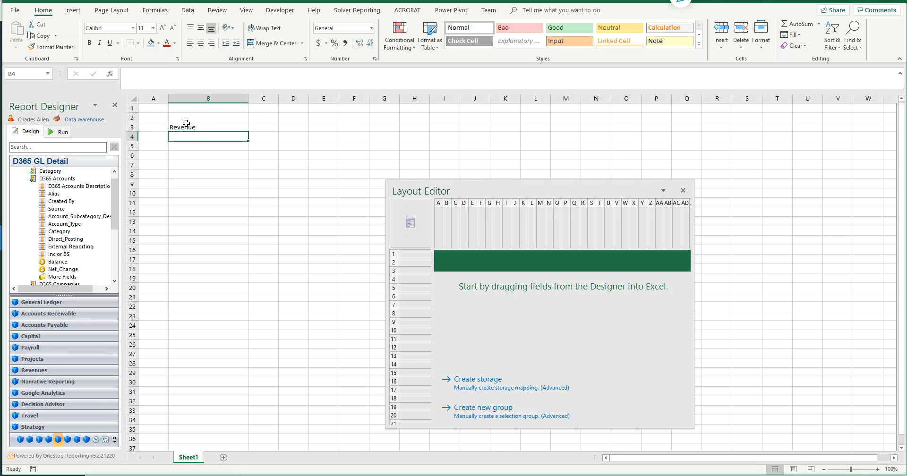
{"action": "type", "text": "Services"}
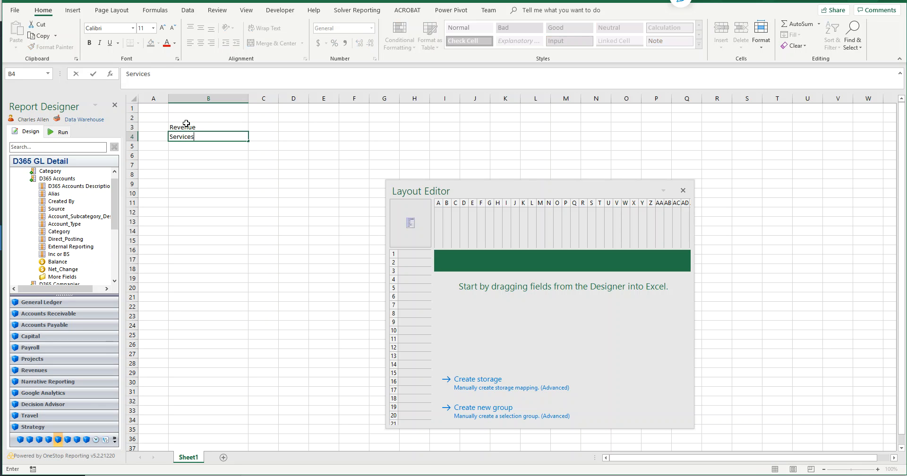
{"action": "key", "text": "Return"}
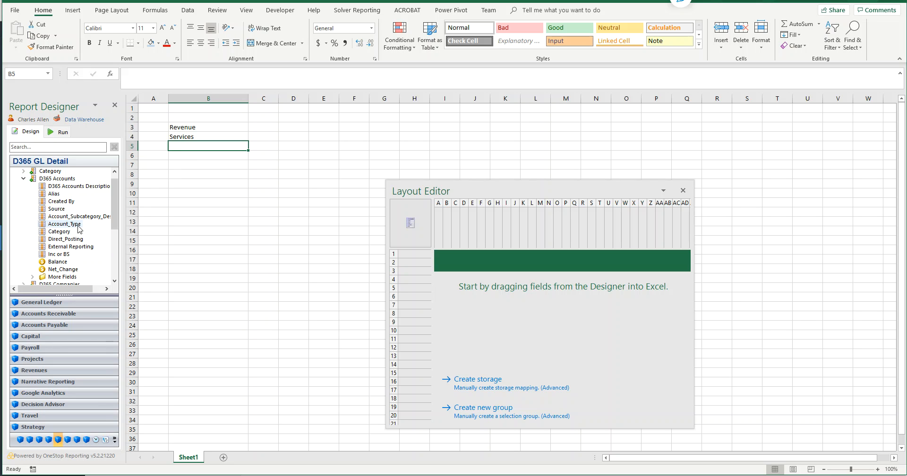
Add the External Reporting field to B5 with a new row selection group, and filter row 5 on External Reporting in Services Revenue
{"action": "left_click_drag", "start_coordinate": [63, 247], "coordinate": [194, 146]}
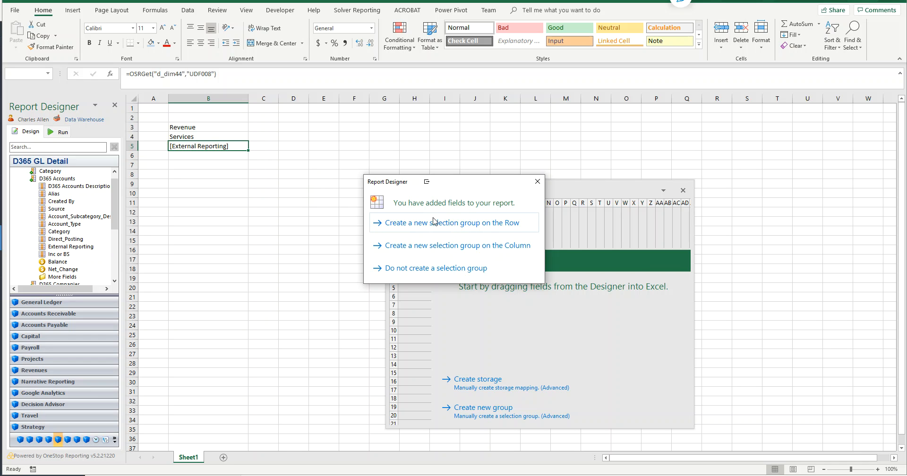
{"action": "left_click", "coordinate": [456, 225]}
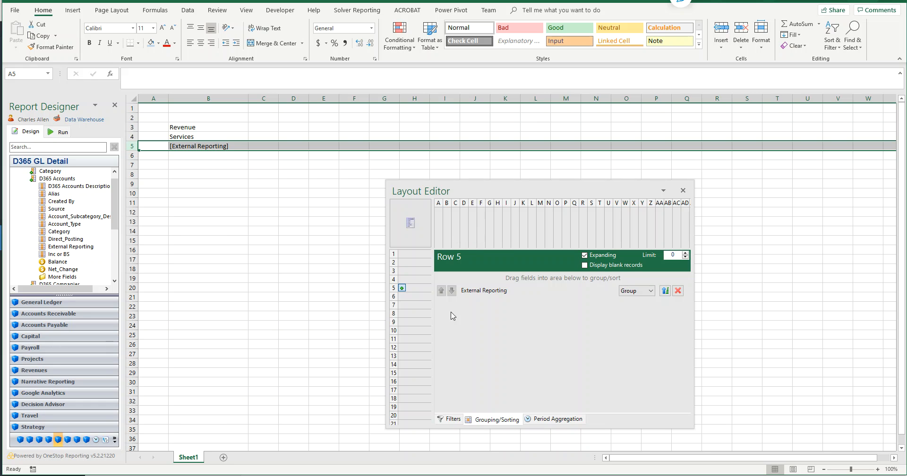
{"action": "left_click", "coordinate": [450, 419]}
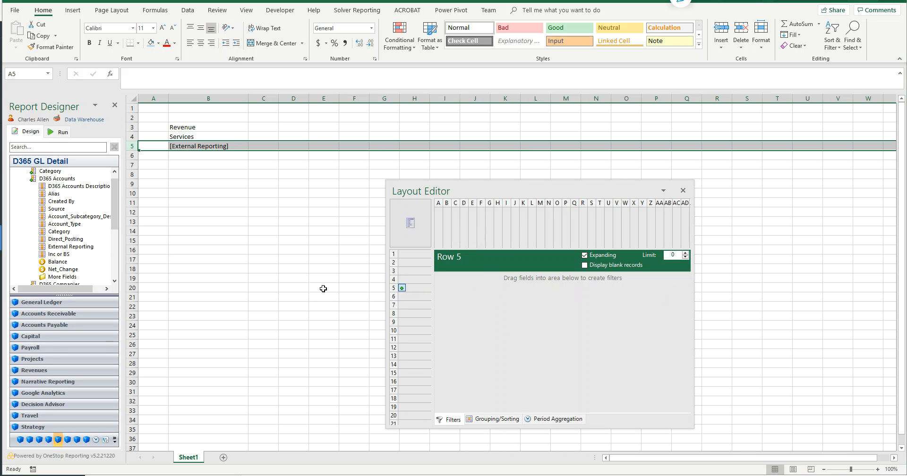
{"action": "left_click_drag", "start_coordinate": [70, 247], "coordinate": [490, 296]}
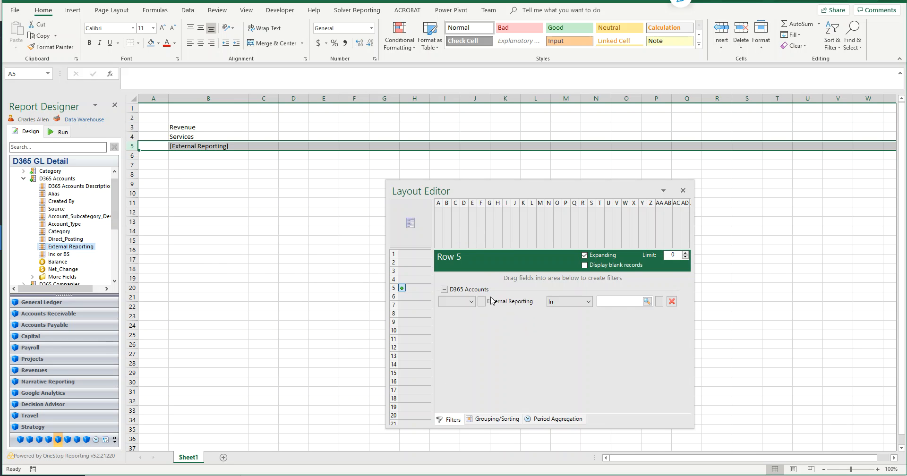
{"action": "left_click", "coordinate": [646, 301]}
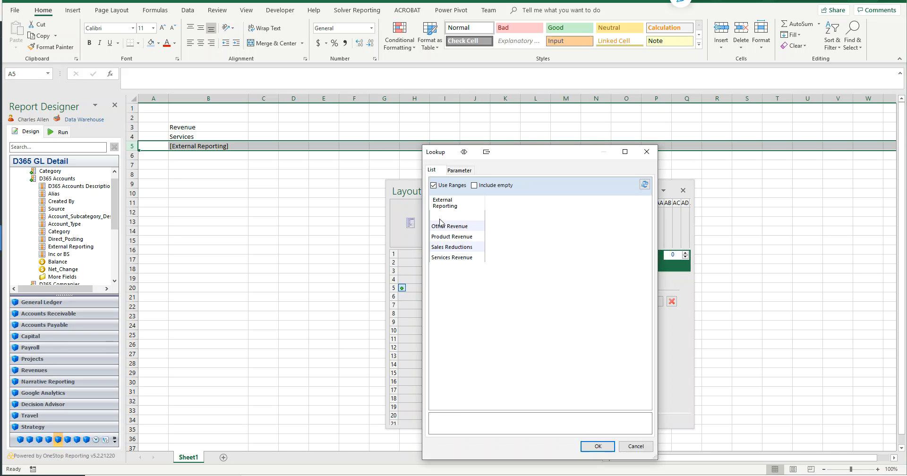
{"action": "left_click", "coordinate": [462, 258]}
{"action": "left_click", "coordinate": [599, 446]}
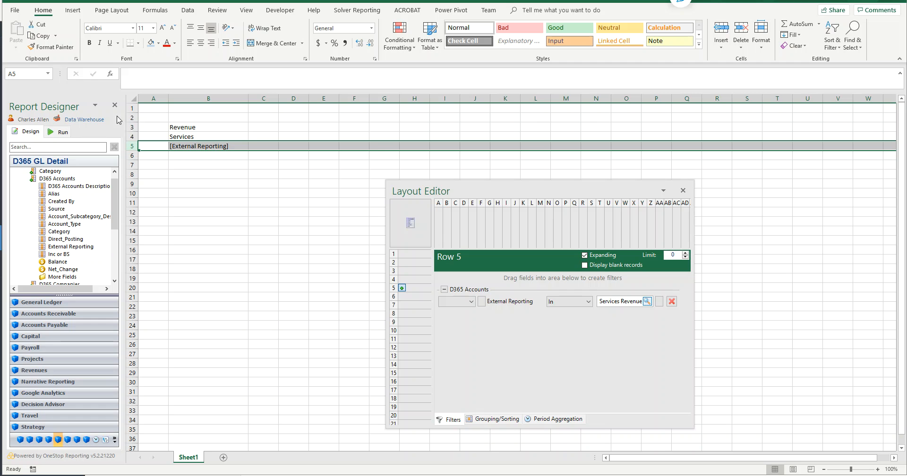
Replace the field in B5 with D365 Accounts Description and enable displaying blank records for the row 5 group
{"action": "left_click_drag", "start_coordinate": [65, 187], "coordinate": [76, 186]}
{"action": "left_click_drag", "start_coordinate": [186, 149], "coordinate": [190, 147]}
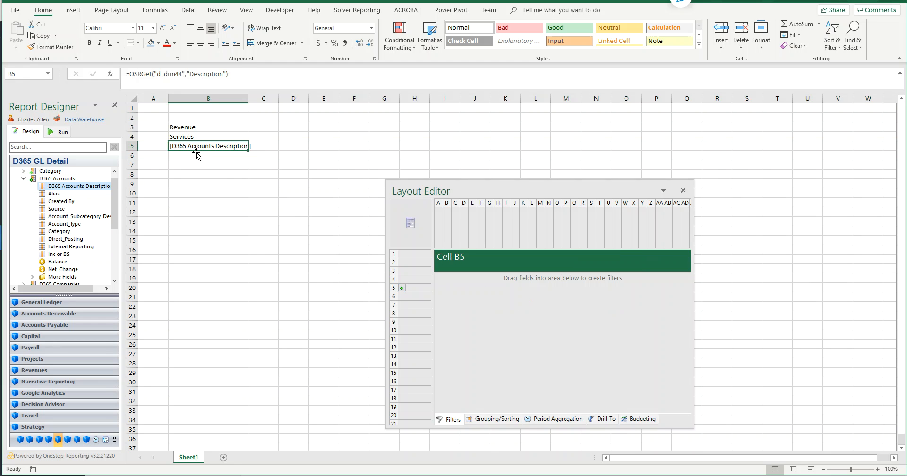
{"action": "left_click", "coordinate": [487, 421]}
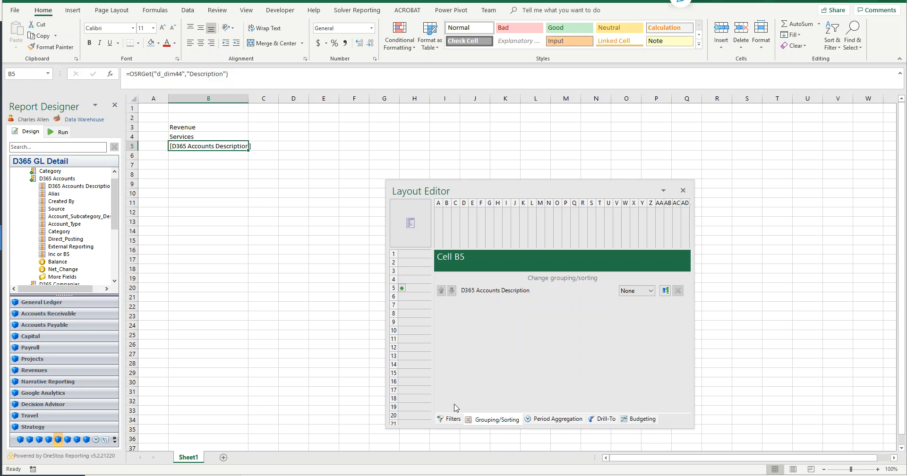
{"action": "left_click", "coordinate": [453, 419]}
{"action": "left_click", "coordinate": [402, 289]}
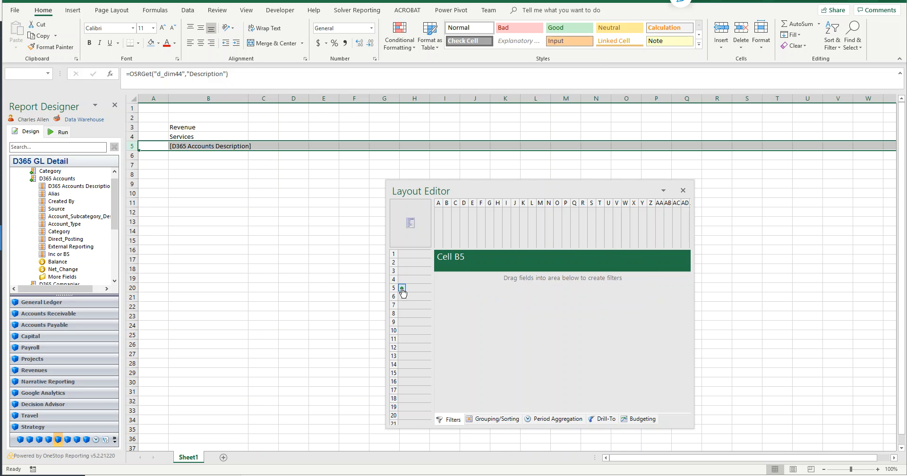
{"action": "left_click", "coordinate": [585, 265]}
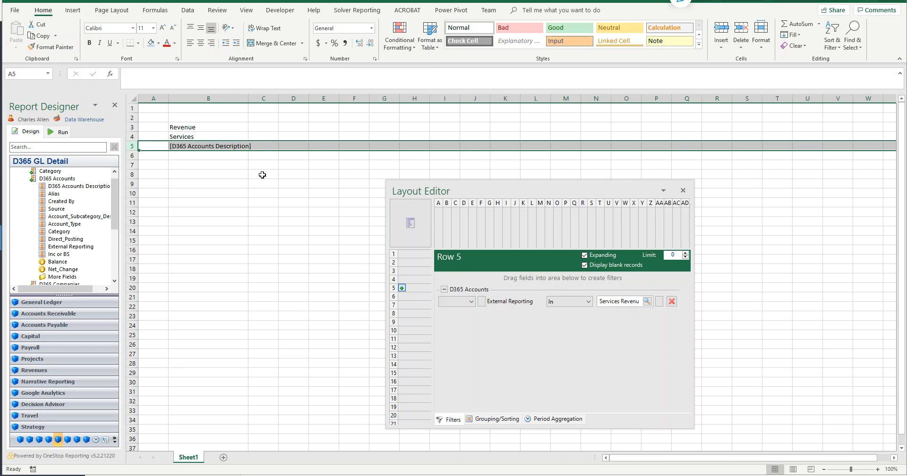
Make the Revenue heading bold at size 14, and make the Services heading bold and one font size larger
{"action": "left_click", "coordinate": [192, 128]}
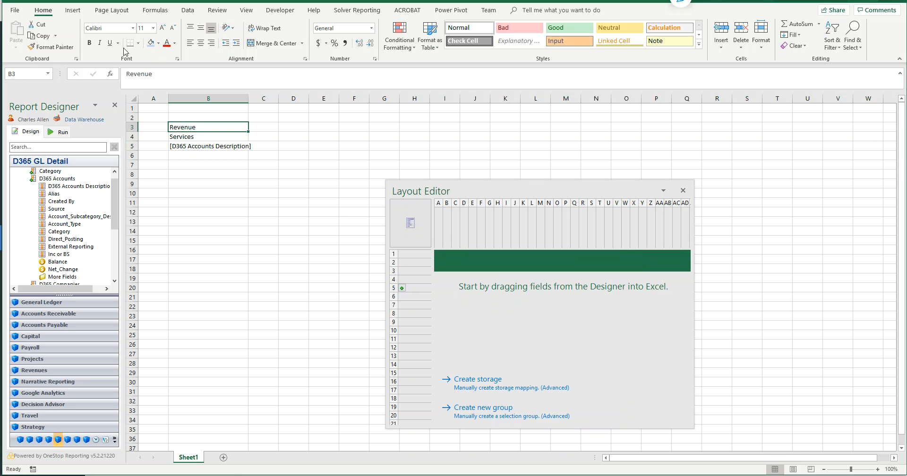
{"action": "left_click", "coordinate": [89, 43]}
{"action": "left_click", "coordinate": [162, 28]}
{"action": "left_click", "coordinate": [163, 27]}
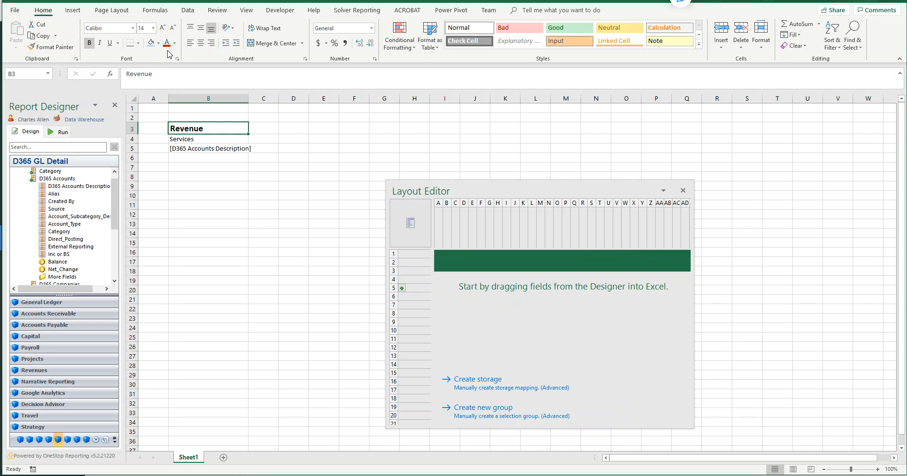
{"action": "left_click", "coordinate": [186, 136]}
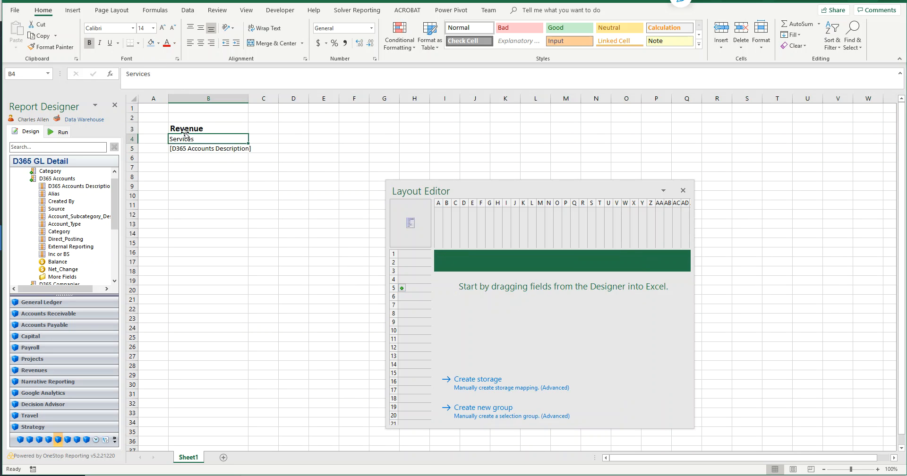
{"action": "left_click", "coordinate": [89, 43]}
{"action": "left_click", "coordinate": [162, 27]}
Enter the heading Product Sales in B7
{"action": "left_click", "coordinate": [203, 165]}
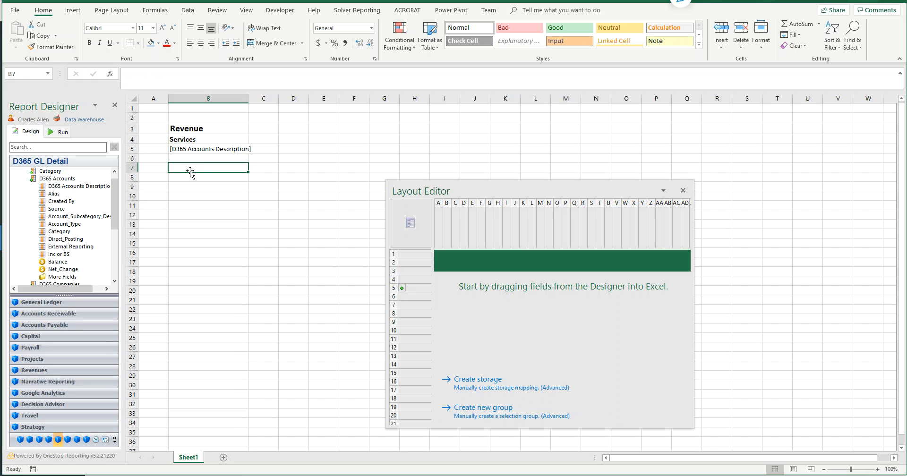
{"action": "type", "text": "Product SAles"}
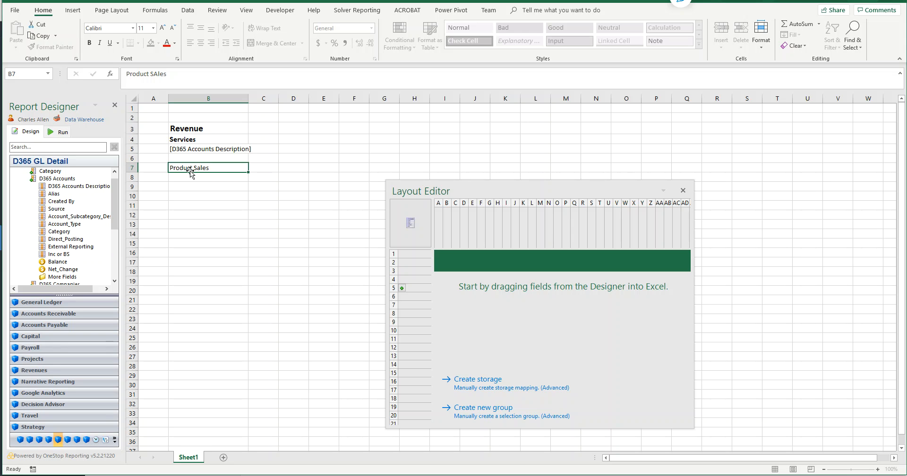
{"action": "key", "text": "Return"}
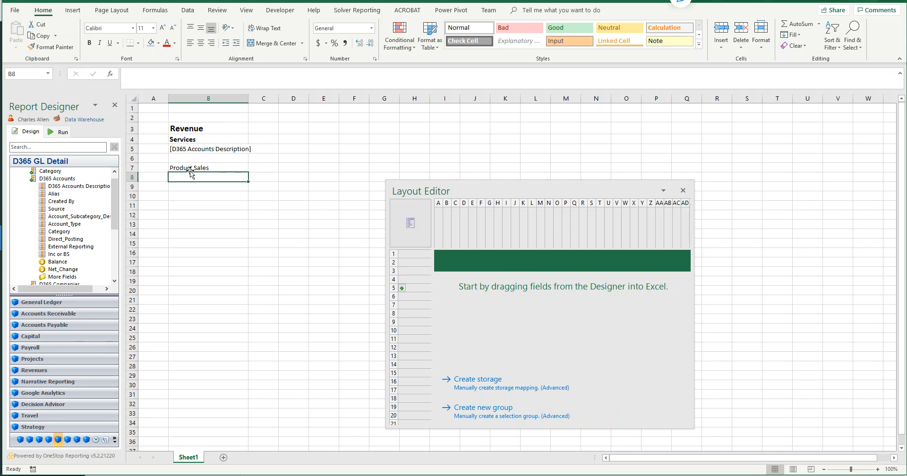
Copy row 5, including its selection group, to row 8 under Product Sales
{"action": "left_click", "coordinate": [132, 149]}
{"action": "right_click", "coordinate": [131, 150]}
{"action": "left_click", "coordinate": [151, 169]}
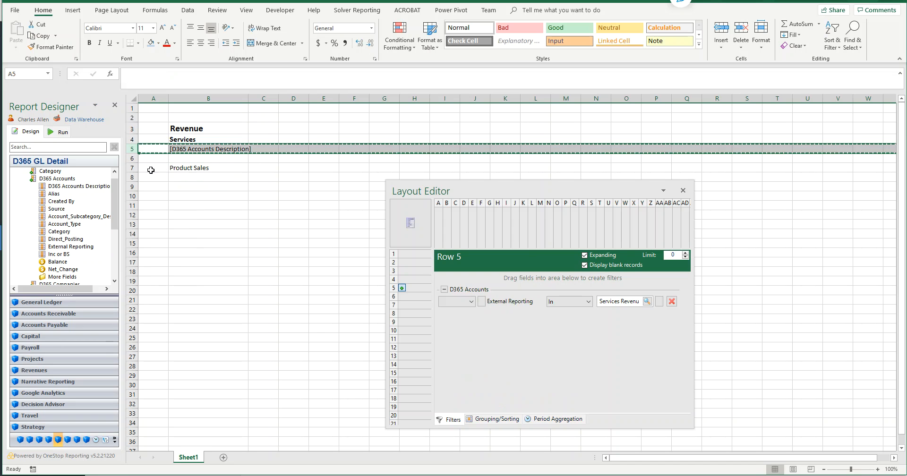
{"action": "left_click", "coordinate": [132, 177]}
{"action": "right_click", "coordinate": [133, 177]}
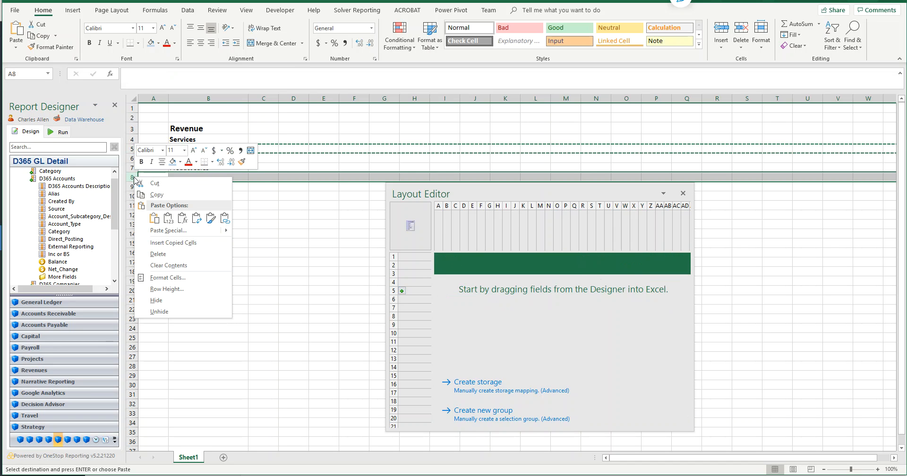
{"action": "left_click", "coordinate": [154, 218]}
{"action": "key", "text": "Escape"}
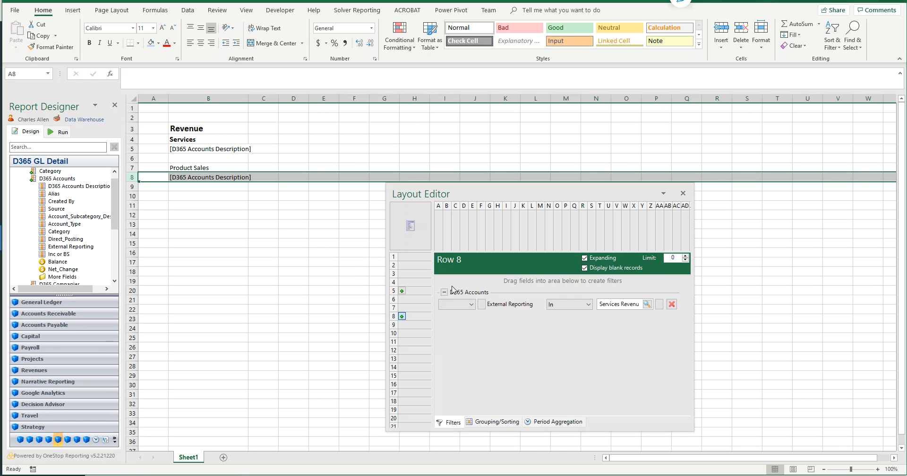
Set the row 8 External Reporting filter to Product Revenue and check the row's grouping
{"action": "left_click", "coordinate": [647, 304]}
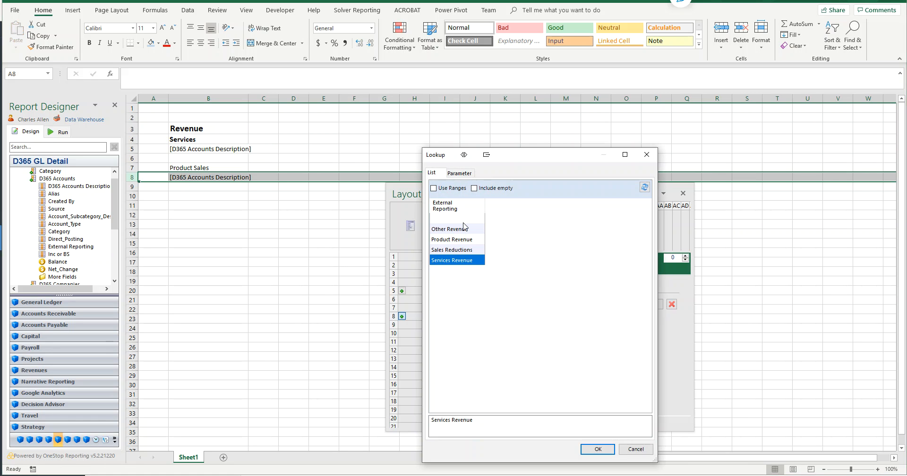
{"action": "left_click", "coordinate": [449, 240]}
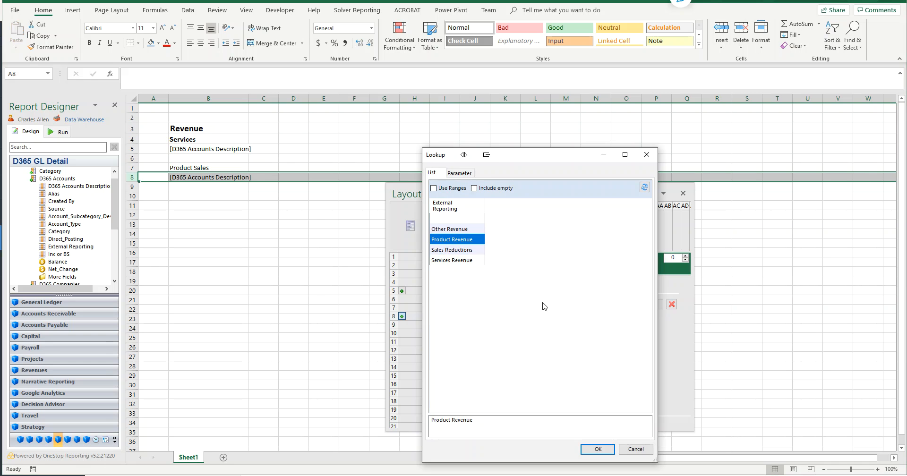
{"action": "left_click", "coordinate": [596, 449]}
{"action": "left_click", "coordinate": [497, 422]}
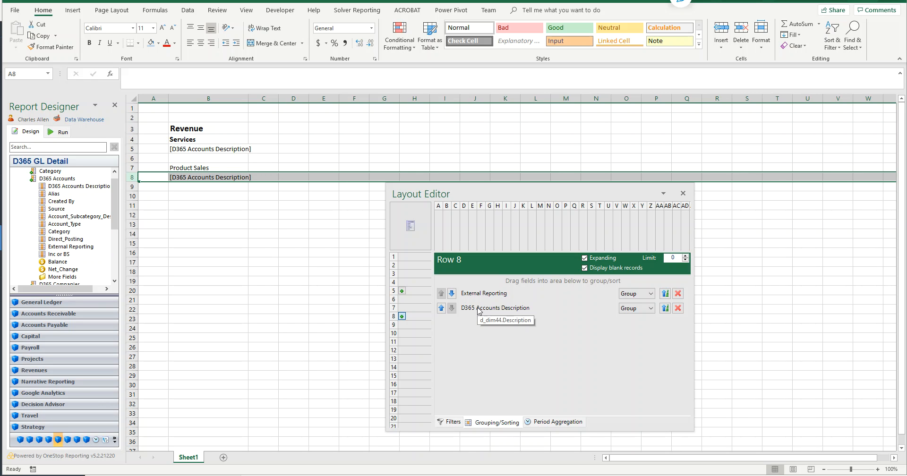
Make the Product Sales heading in B7 bold and review the row 8 group
{"action": "left_click", "coordinate": [197, 168]}
{"action": "left_click", "coordinate": [89, 43]}
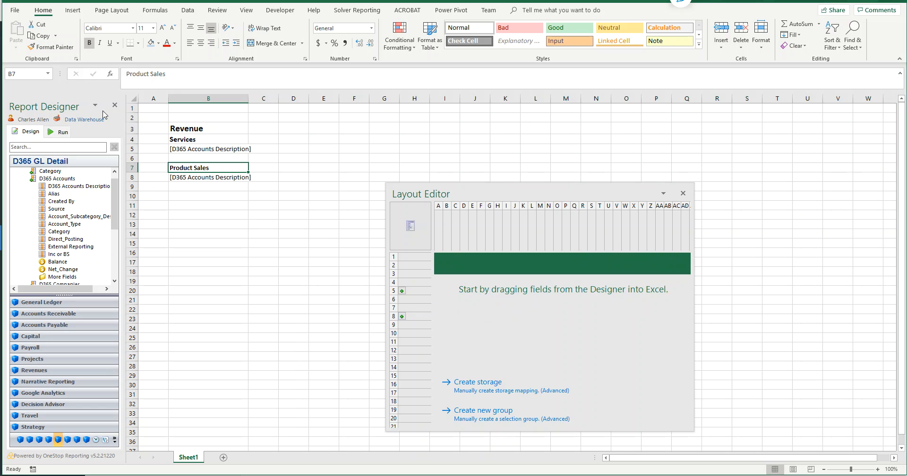
{"action": "left_click", "coordinate": [131, 177]}
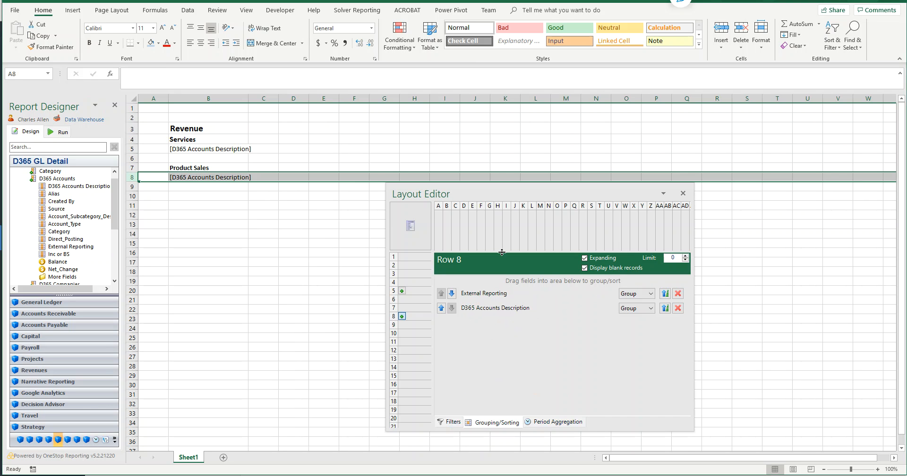
Enter the heading Sales Reductions in B10
{"action": "left_click", "coordinate": [185, 195]}
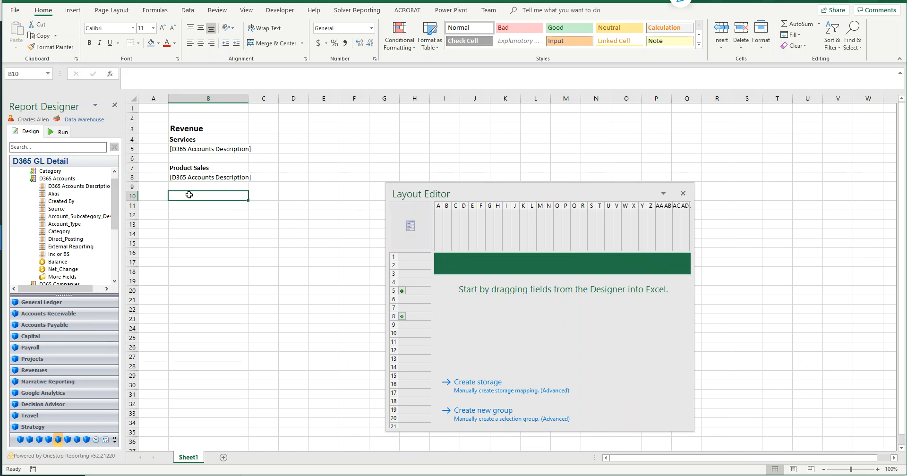
{"action": "type", "text": "SAles Reductions"}
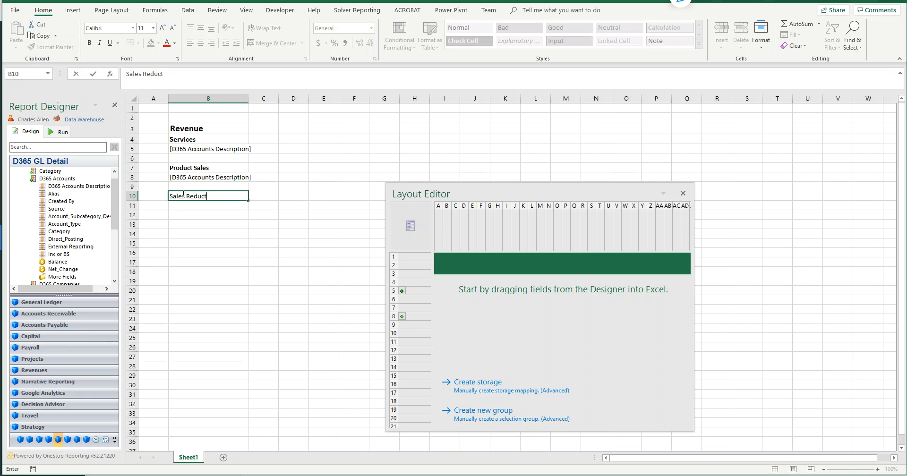
{"action": "key", "text": "Return"}
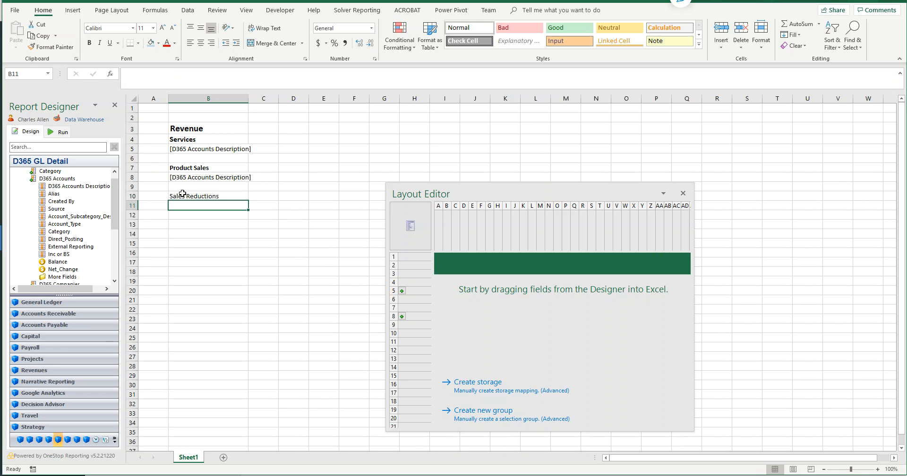
Copy row 8, including its selection group, to row 11 under Sales Reductions
{"action": "left_click", "coordinate": [134, 177]}
{"action": "right_click", "coordinate": [137, 178]}
{"action": "left_click", "coordinate": [159, 194]}
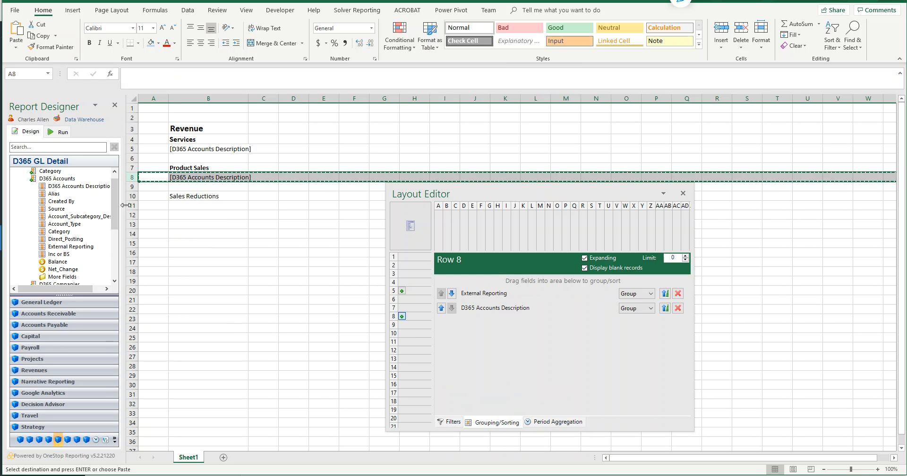
{"action": "left_click", "coordinate": [132, 205]}
{"action": "right_click", "coordinate": [134, 206]}
{"action": "left_click", "coordinate": [154, 249]}
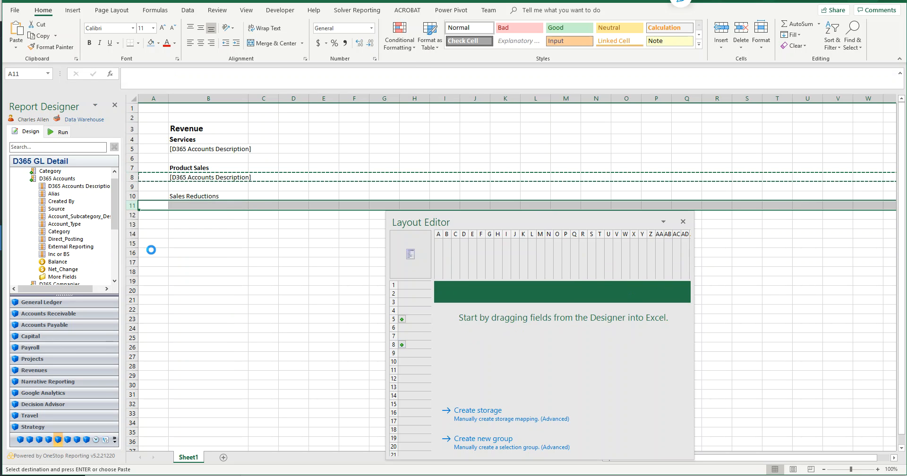
{"action": "key", "text": "Escape"}
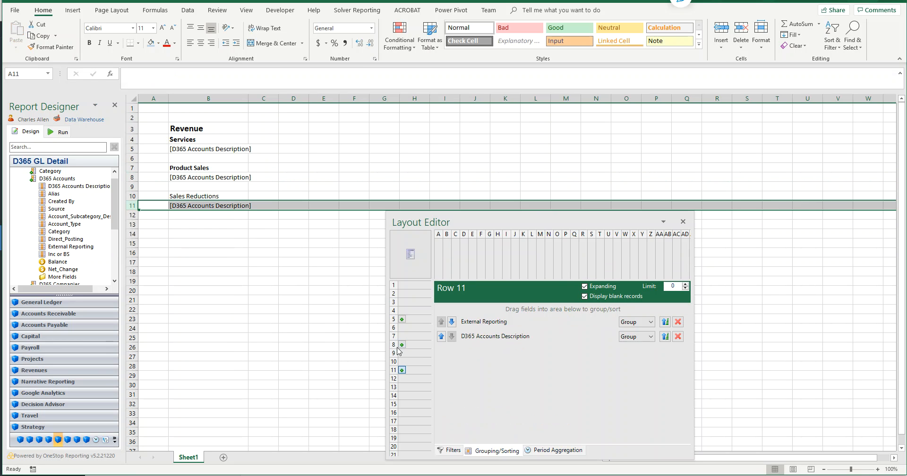
Set the row 11 group's External Reporting filter to Sales Reductions
{"action": "left_click", "coordinate": [452, 451]}
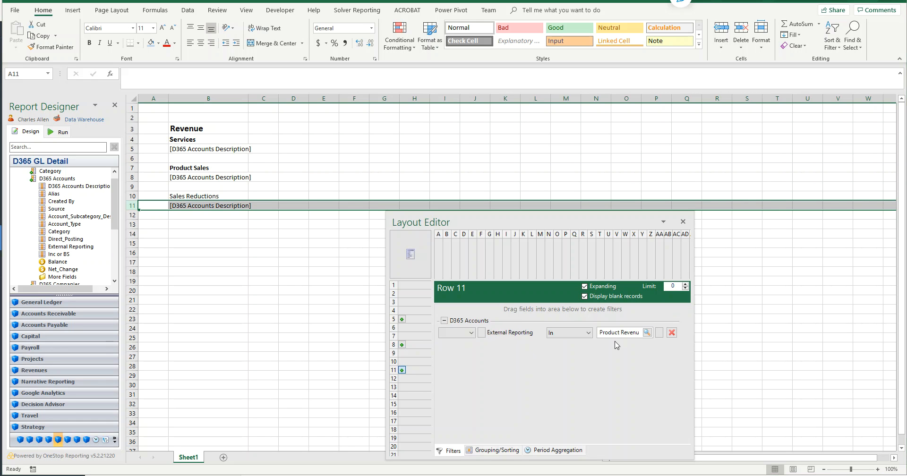
{"action": "left_click", "coordinate": [647, 332]}
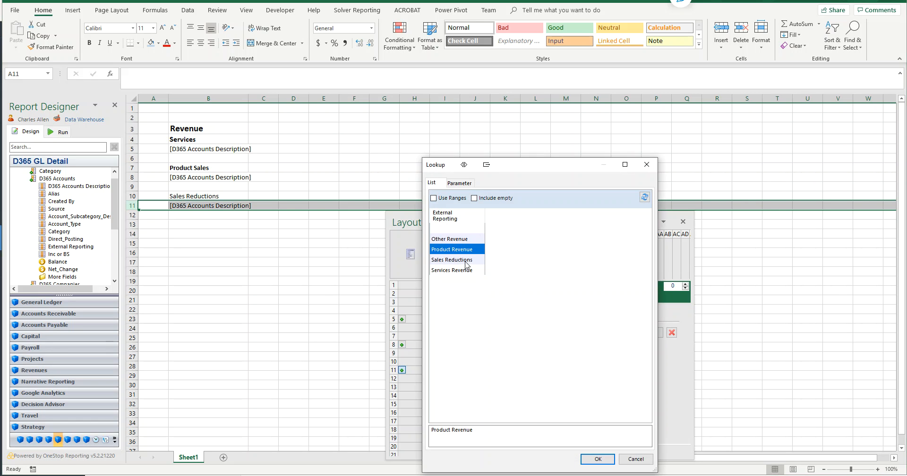
{"action": "double_click", "coordinate": [452, 261]}
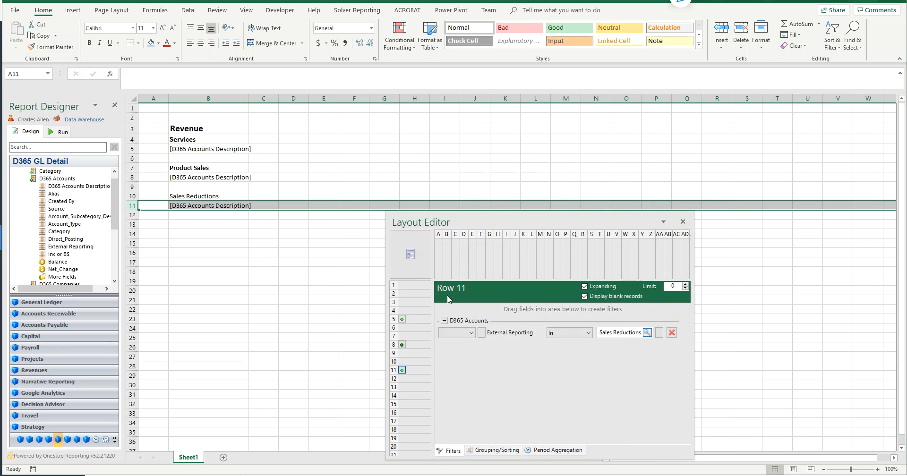
Make the Sales Reductions heading in B10 bold
{"action": "left_click", "coordinate": [208, 193]}
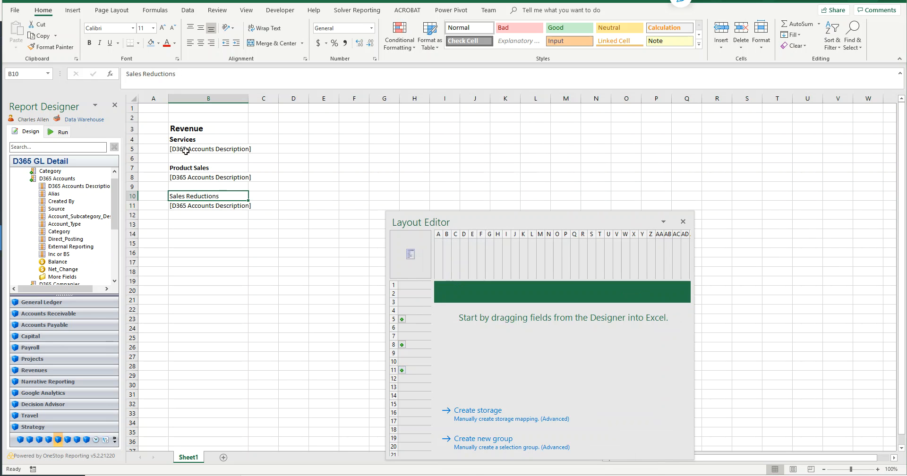
{"action": "left_click", "coordinate": [89, 43]}
{"action": "left_click", "coordinate": [293, 139]}
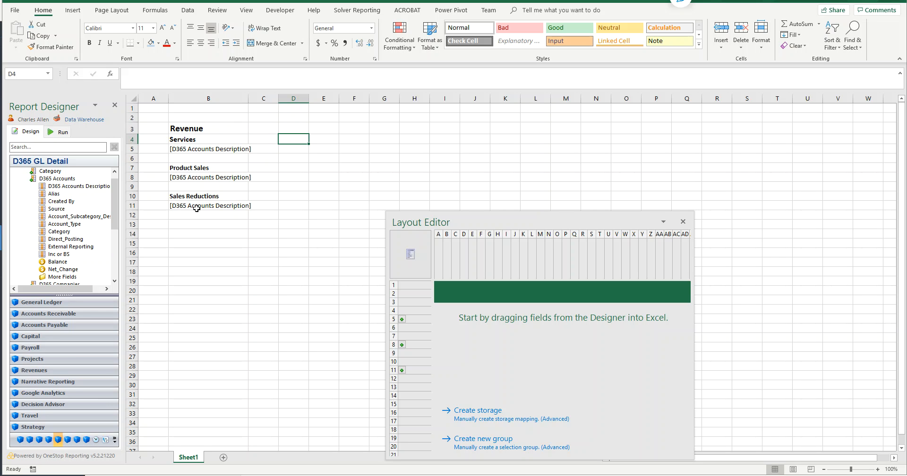
Run the report with no account parameter and review the accounts listed under Services, Product Sales and Sales Reductions
{"action": "left_click", "coordinate": [61, 132]}
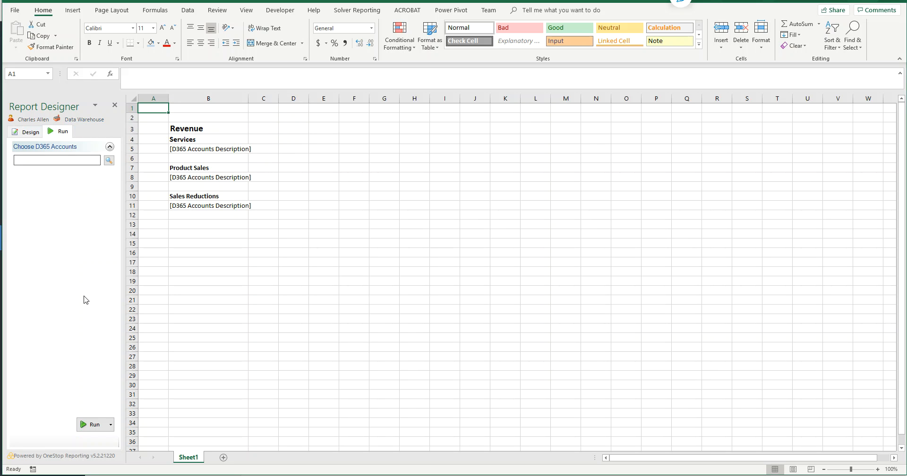
{"action": "left_click", "coordinate": [93, 424]}
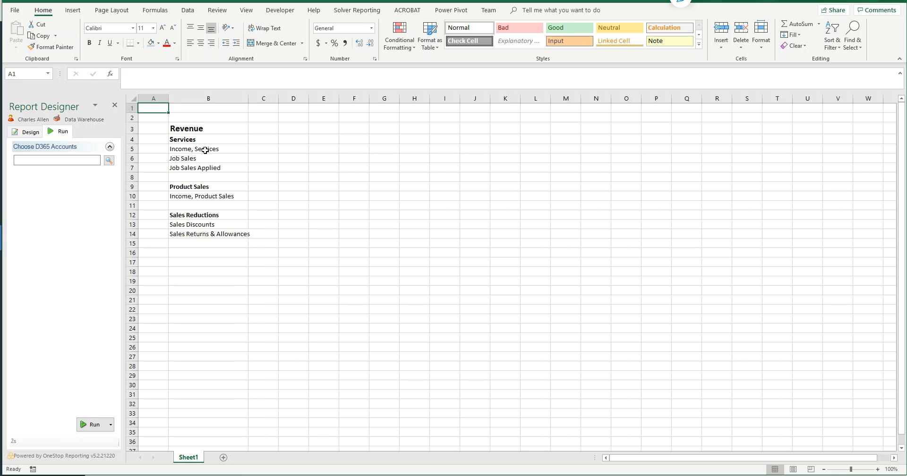
{"action": "left_click_drag", "start_coordinate": [190, 149], "coordinate": [195, 169]}
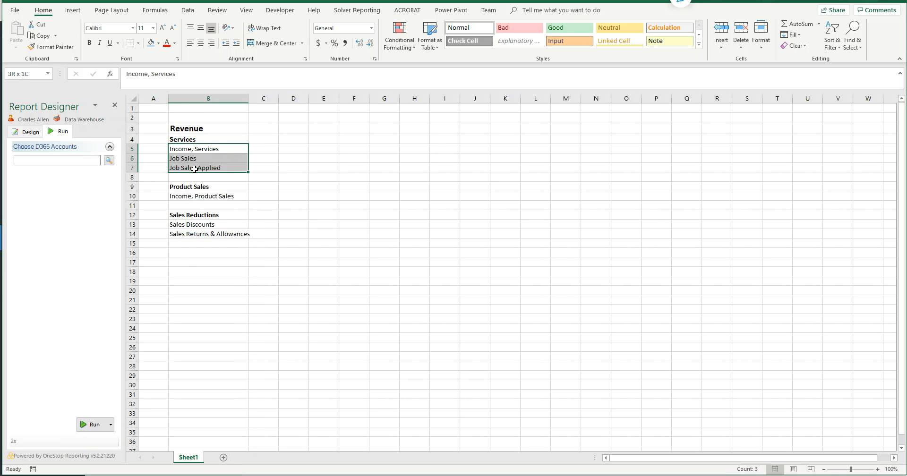
{"action": "left_click", "coordinate": [190, 198]}
{"action": "left_click_drag", "start_coordinate": [187, 224], "coordinate": [192, 235]}
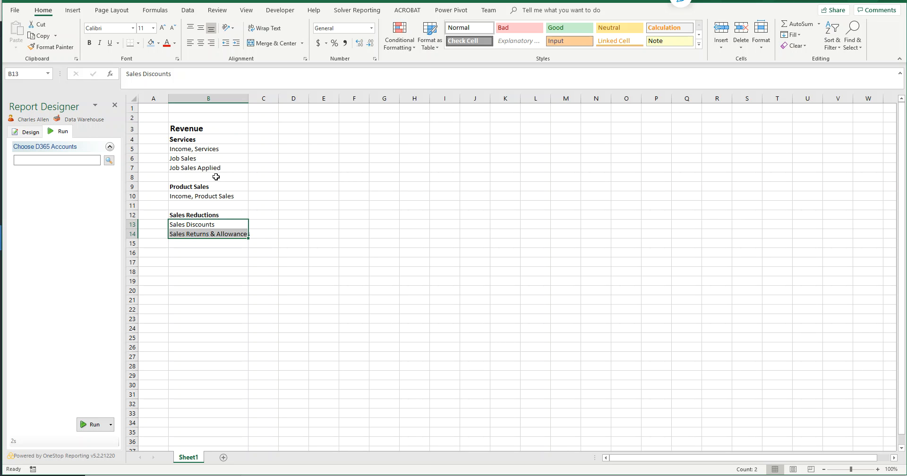
{"action": "left_click", "coordinate": [204, 194]}
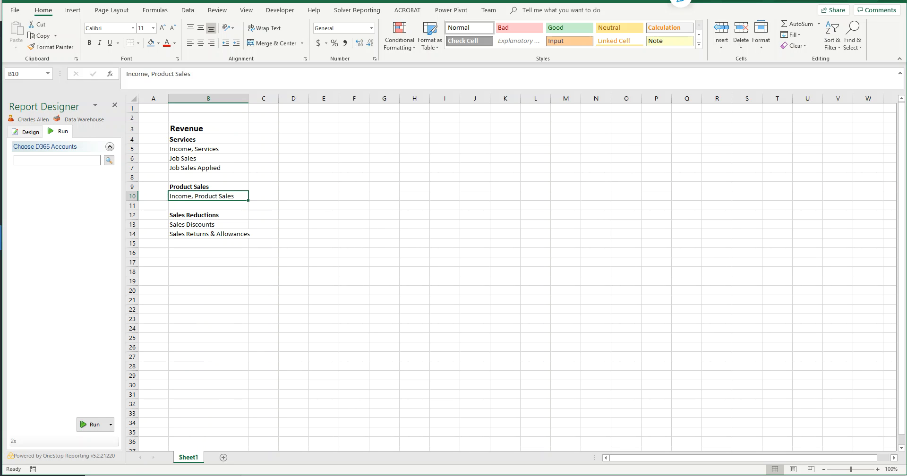
Switch to the Solver Data Warehouse in the browser, open the D365 Accounts members and review the income account codes
{"action": "left_click", "coordinate": [191, 416]}
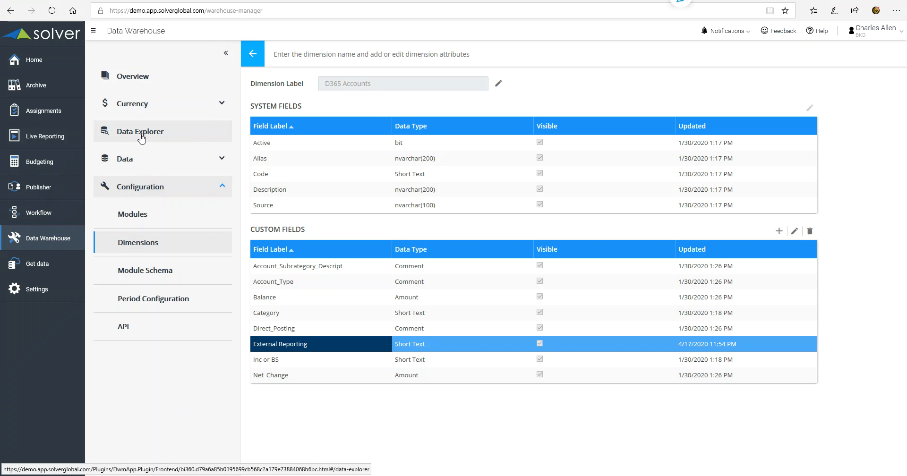
{"action": "left_click", "coordinate": [144, 243]}
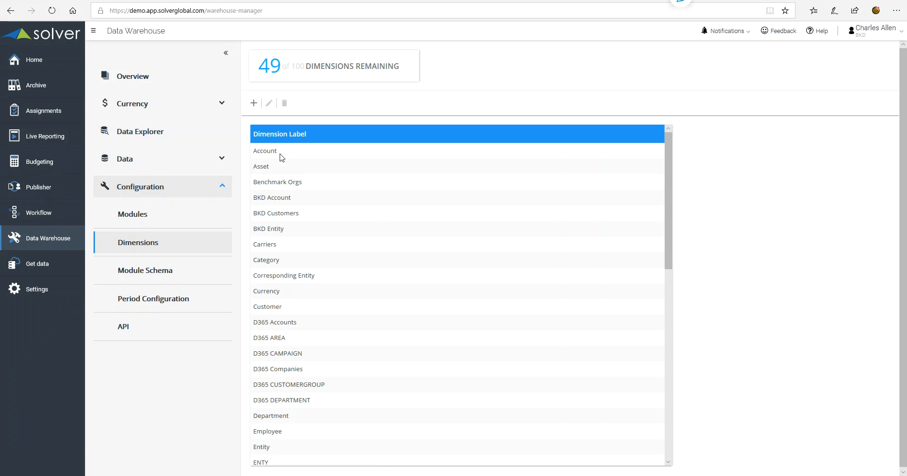
{"action": "left_click", "coordinate": [156, 85]}
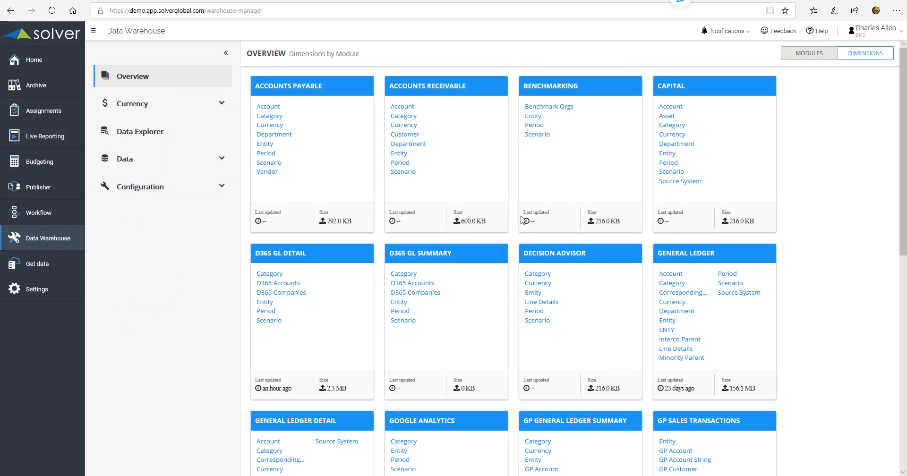
{"action": "left_click", "coordinate": [421, 286]}
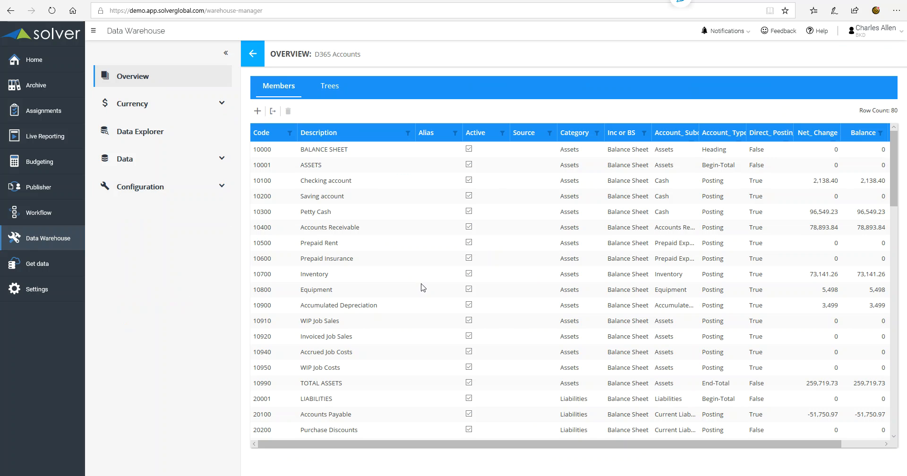
{"action": "left_click", "coordinate": [341, 308]}
{"action": "scroll", "coordinate": [317, 307], "scroll_direction": "down", "scroll_amount": 8}
{"action": "scroll", "coordinate": [318, 307], "scroll_direction": "down", "scroll_amount": 1}
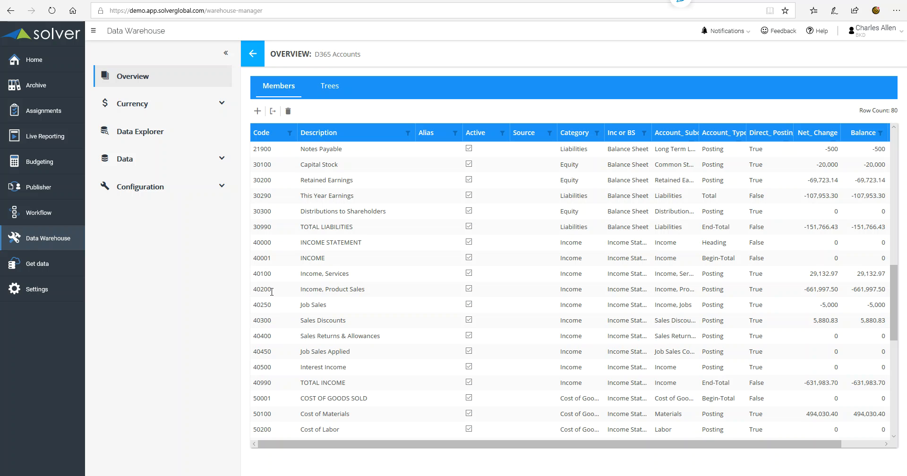
Add a new D365 Accounts member with code 40225 and description "Finished Goods SAles"
{"action": "left_click", "coordinate": [257, 111]}
{"action": "left_click", "coordinate": [269, 150]}
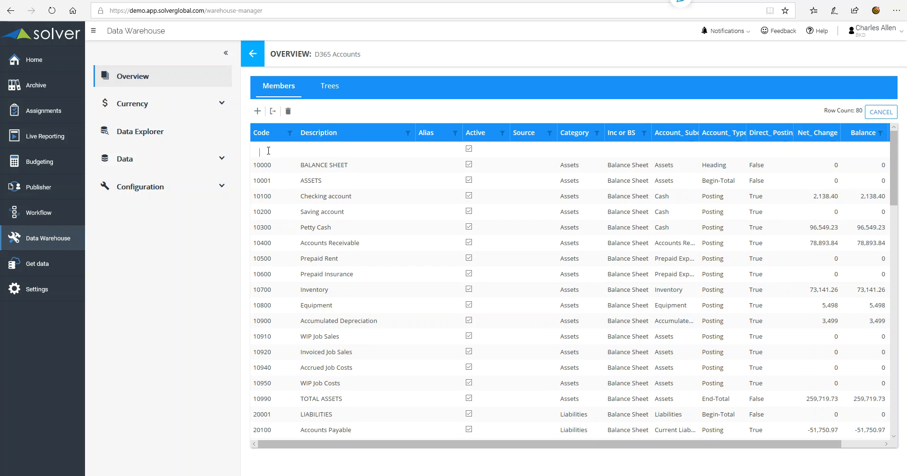
{"action": "type", "text": "40225"}
{"action": "key", "text": "Tab"}
{"action": "type", "text": "Finished Goods SAles"}
Set the new member's Category to Income, Inc or BS to Income Statement, and Account_Type to Posting
{"action": "key", "text": "Tab"}
{"action": "key", "text": "Tab"}
{"action": "key", "text": "Tab"}
{"action": "key", "text": "Tab"}
{"action": "type", "text": "Income"}
{"action": "key", "text": "Tab"}
{"action": "type", "text": "Income Statement"}
{"action": "key", "text": "Tab"}
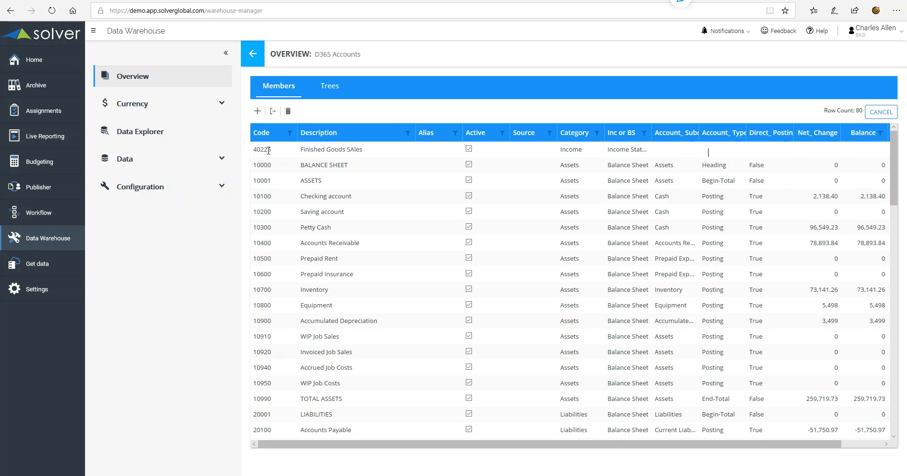
{"action": "type", "text": "Posting"}
{"action": "key", "text": "Tab"}
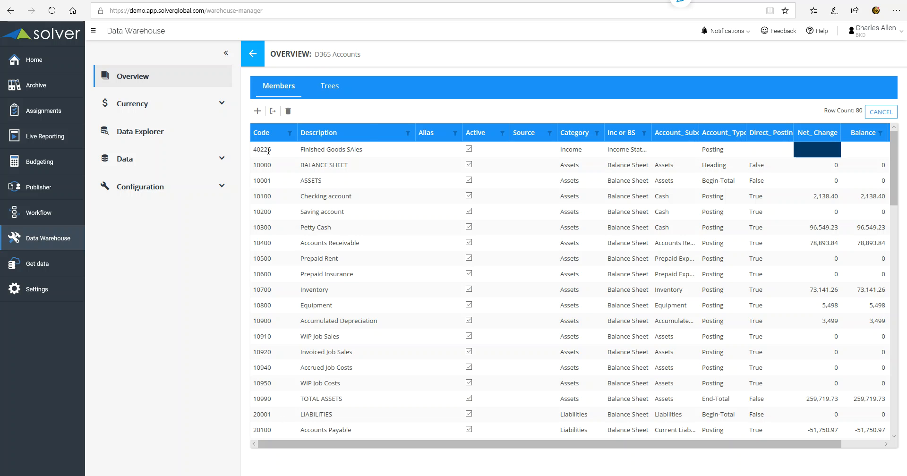
{"action": "key", "text": "Tab"}
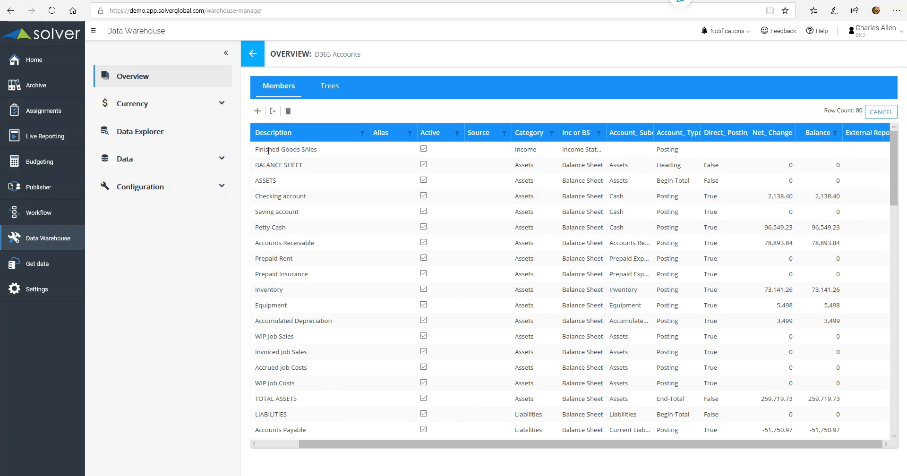
Set the new member's External Reporting to Product Sales and save the row
{"action": "type", "text": "Product Sale"}
{"action": "type", "text": "s"}
{"action": "key", "text": "Return"}
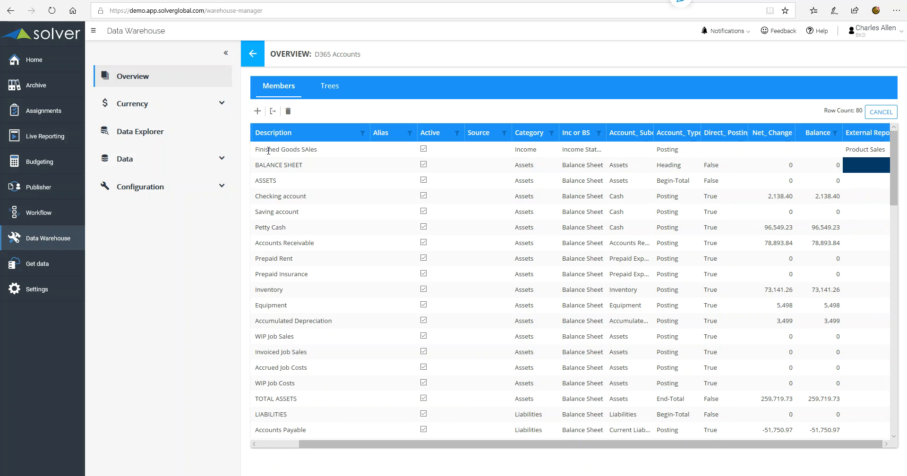
{"action": "left_click", "coordinate": [344, 228]}
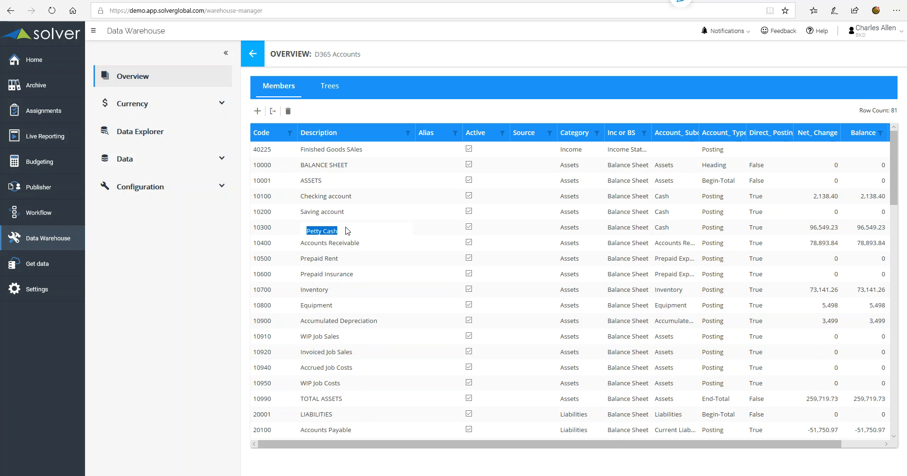
Check the External Reporting value of the existing Income, Product Sales account
{"action": "scroll", "coordinate": [378, 228], "scroll_direction": "down", "scroll_amount": 6}
{"action": "scroll", "coordinate": [380, 228], "scroll_direction": "down", "scroll_amount": 7}
{"action": "scroll", "coordinate": [380, 228], "scroll_direction": "up", "scroll_amount": 3}
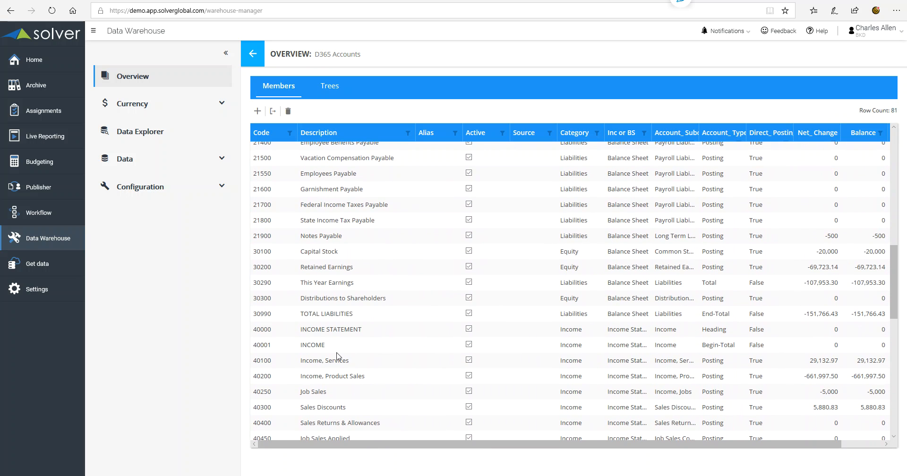
{"action": "left_click", "coordinate": [338, 380]}
{"action": "left_click_drag", "start_coordinate": [378, 450], "coordinate": [532, 461]}
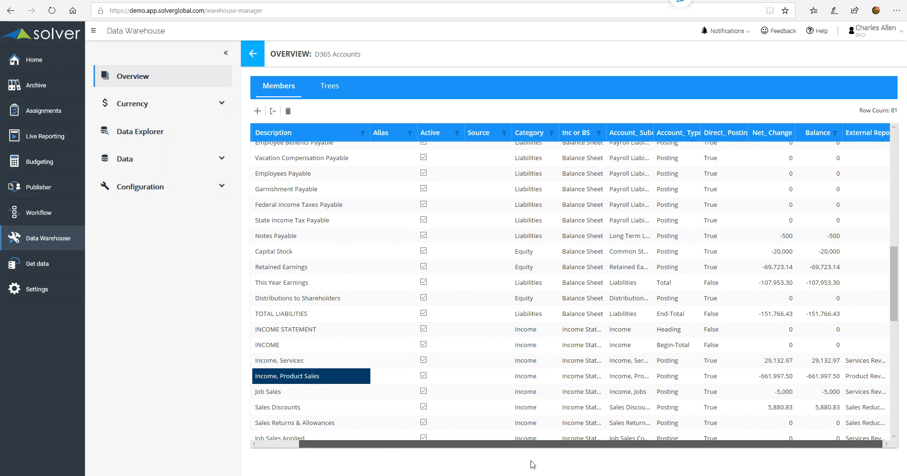
{"action": "left_click", "coordinate": [868, 377]}
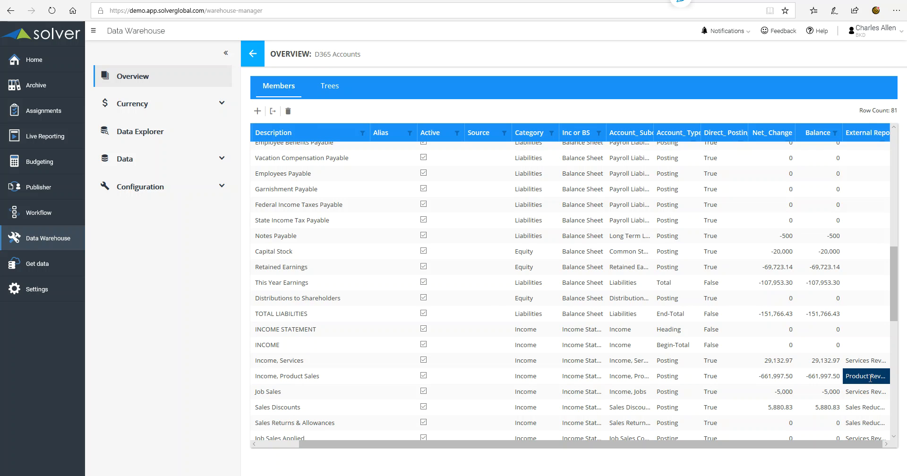
Change account 40225's External Reporting value to Product Revenue and save it
{"action": "left_click_drag", "start_coordinate": [894, 287], "coordinate": [892, 152]}
{"action": "double_click", "coordinate": [872, 155]}
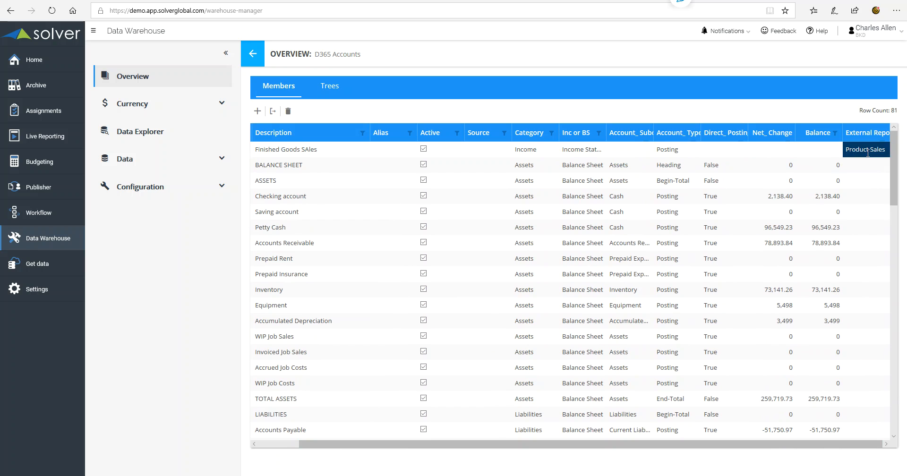
{"action": "left_click", "coordinate": [878, 145]}
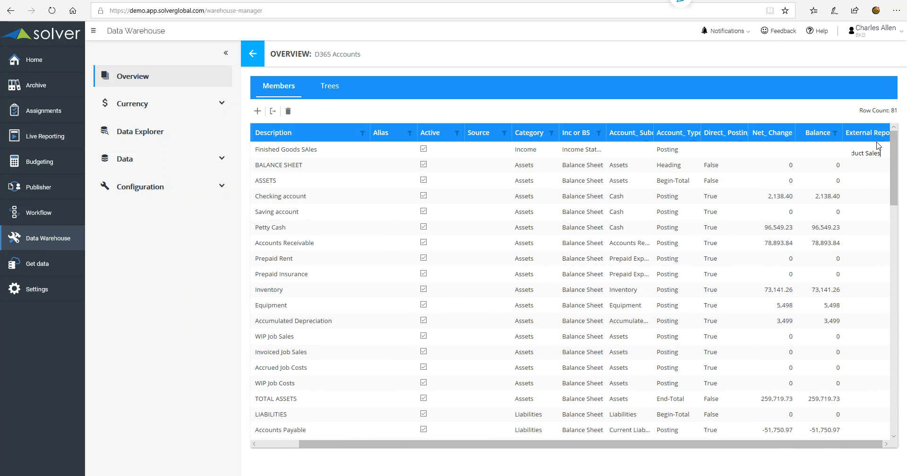
{"action": "key", "text": "BackSpace"}
{"action": "key", "text": "BackSpace"}
{"action": "key", "text": "BackSpace"}
{"action": "key", "text": "BackSpace"}
{"action": "type", "text": "Revenue"}
{"action": "key", "text": "Return"}
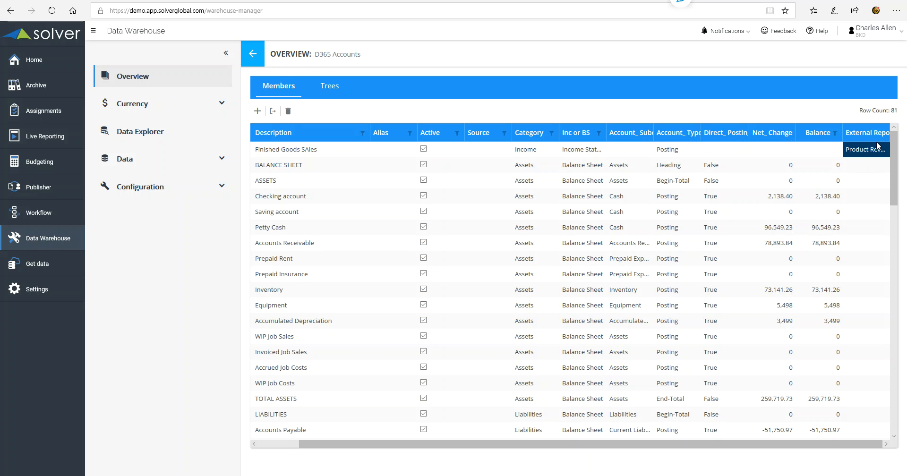
{"action": "left_click", "coordinate": [854, 195]}
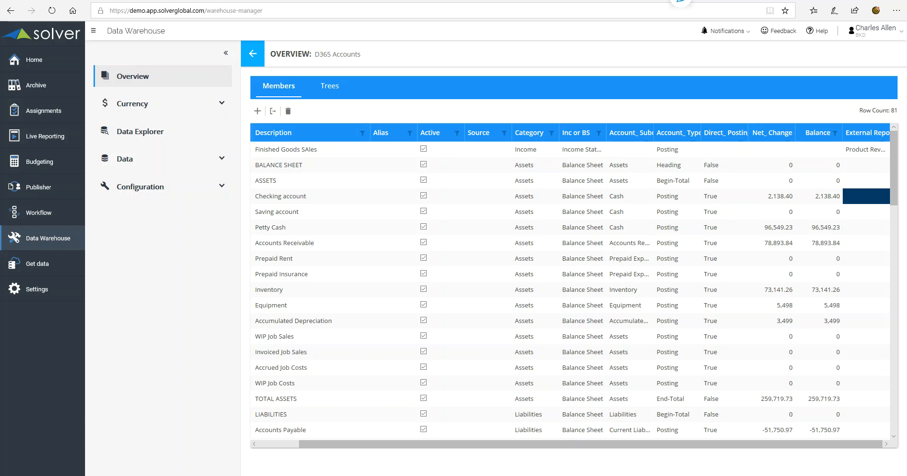
Switch back to Excel, rerun the report and check the accounts under Product Sales for the new member
{"action": "left_click", "coordinate": [223, 475]}
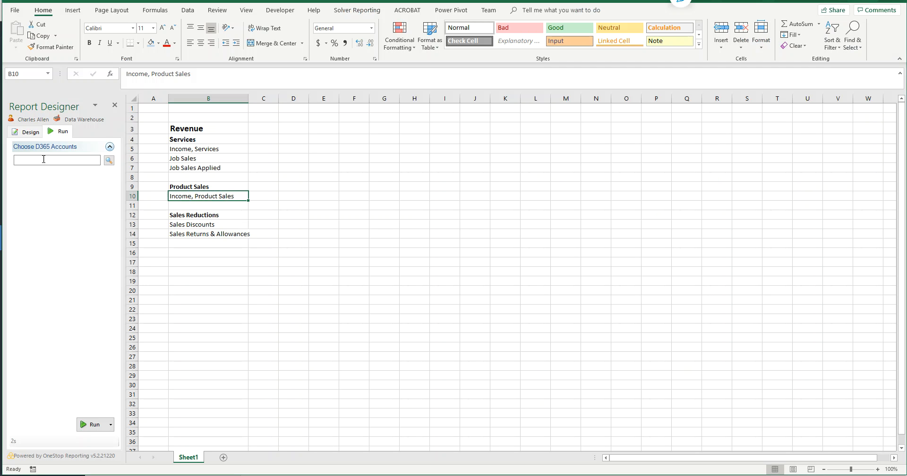
{"action": "left_click", "coordinate": [85, 424]}
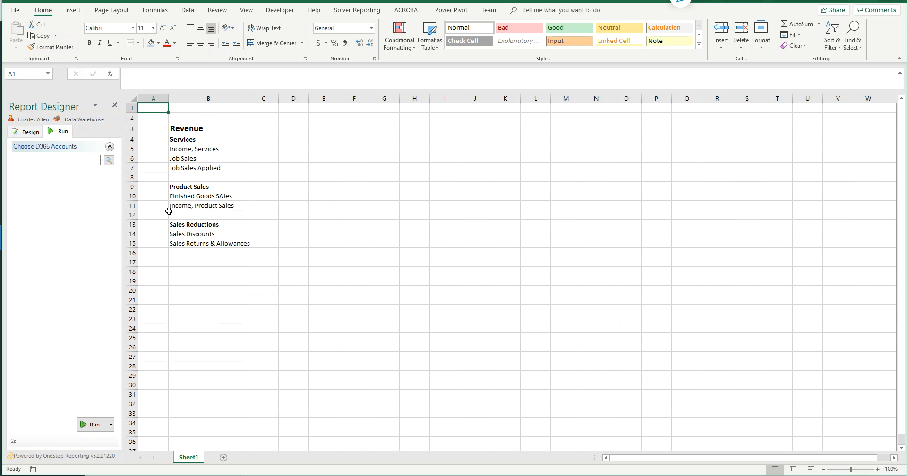
{"action": "left_click", "coordinate": [212, 205]}
{"action": "left_click_drag", "start_coordinate": [233, 195], "coordinate": [233, 189]}
{"action": "left_click", "coordinate": [235, 197]}
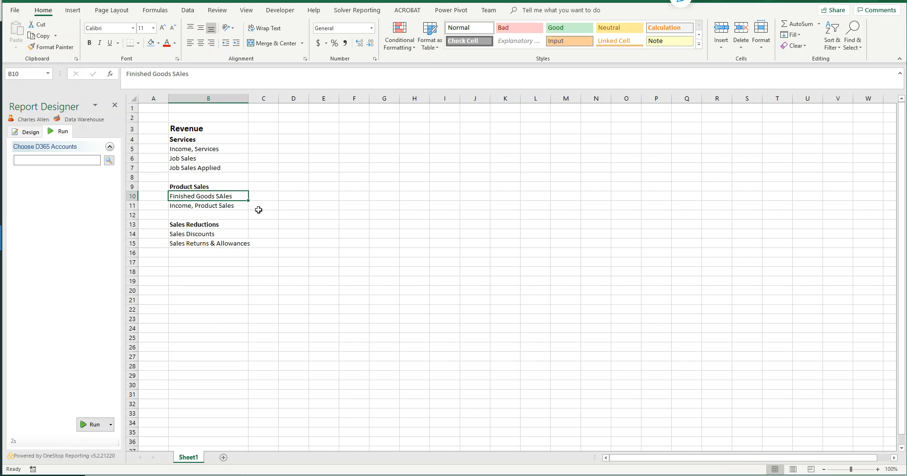